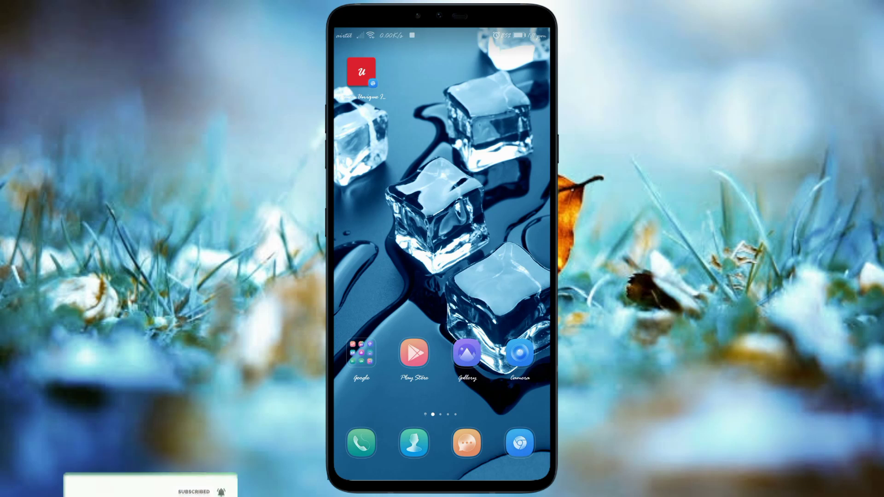
# Step: Run a Google search in Chrome for 'in paint'
pyautogui.click(520, 443)
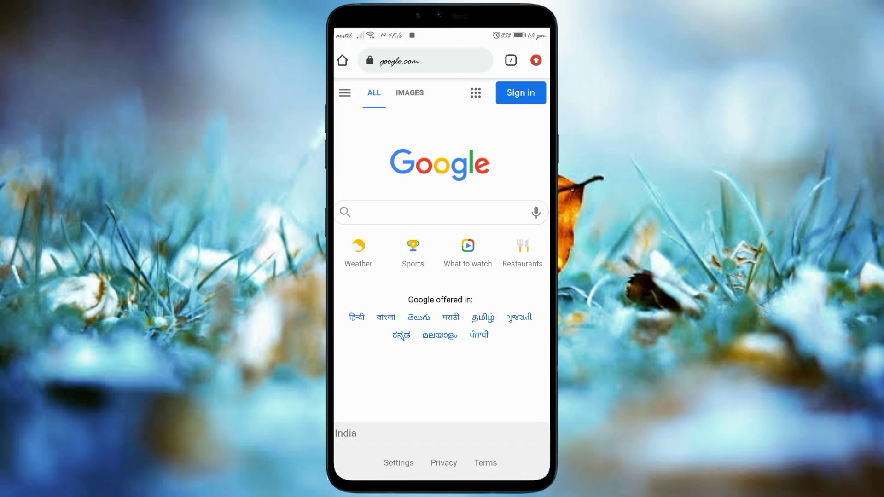
pyautogui.click(425, 61)
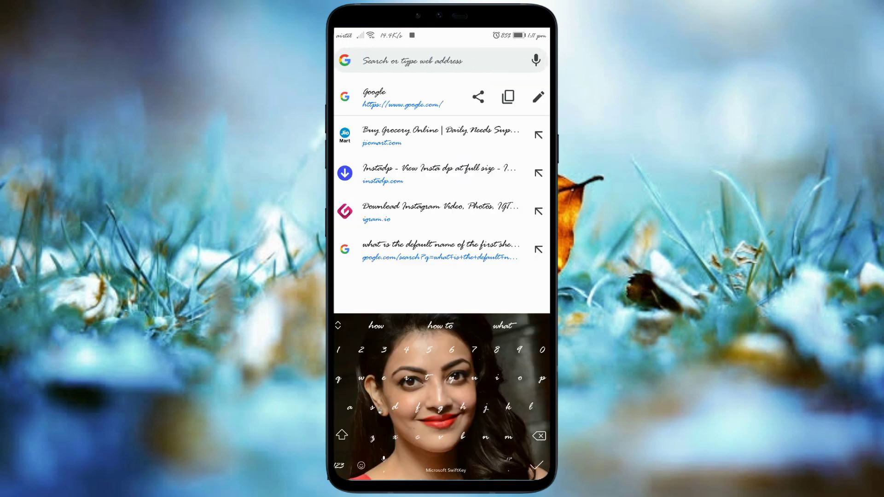
pyautogui.write('in paint')
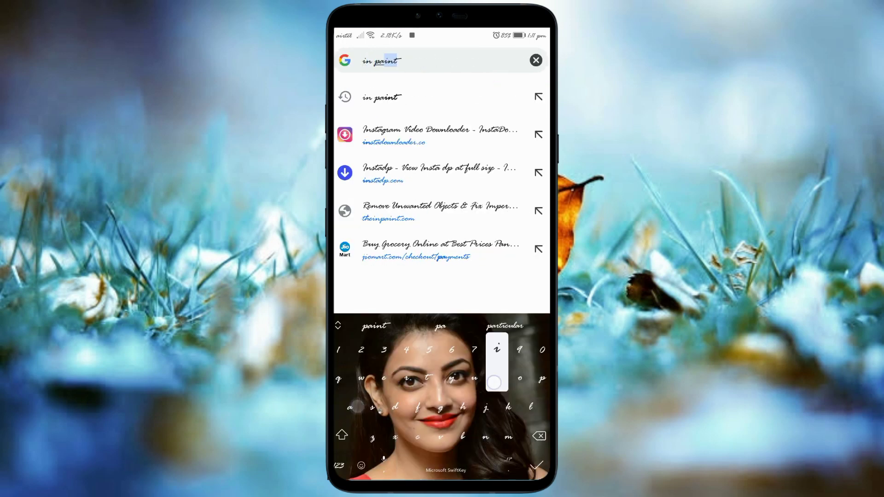
pyautogui.press('Return')
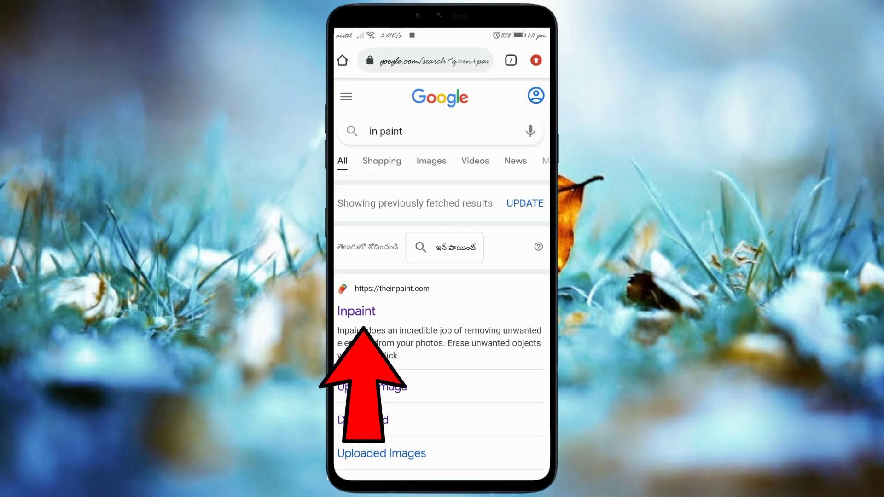
# Step: Open the theinpaint.com result and scroll down to its Try It Online upload section
pyautogui.click(493, 301)
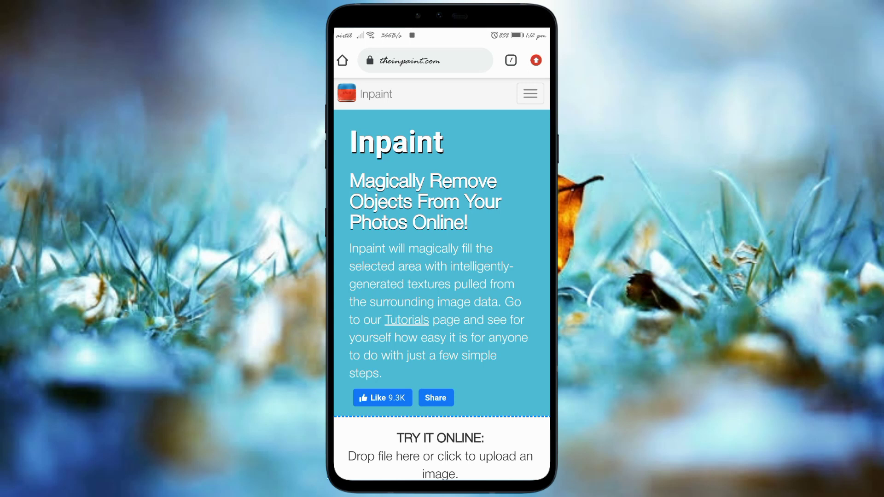
pyautogui.scroll(-5, 442, 277)
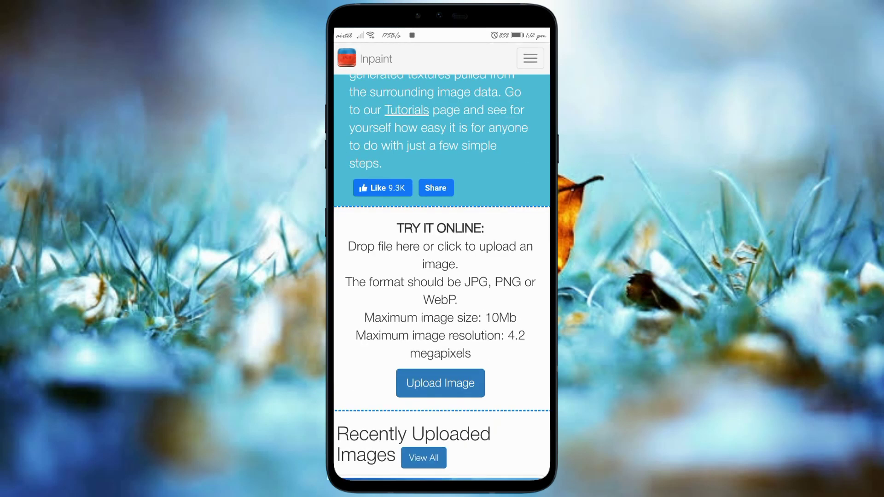
pyautogui.scroll(-1, 499, 200)
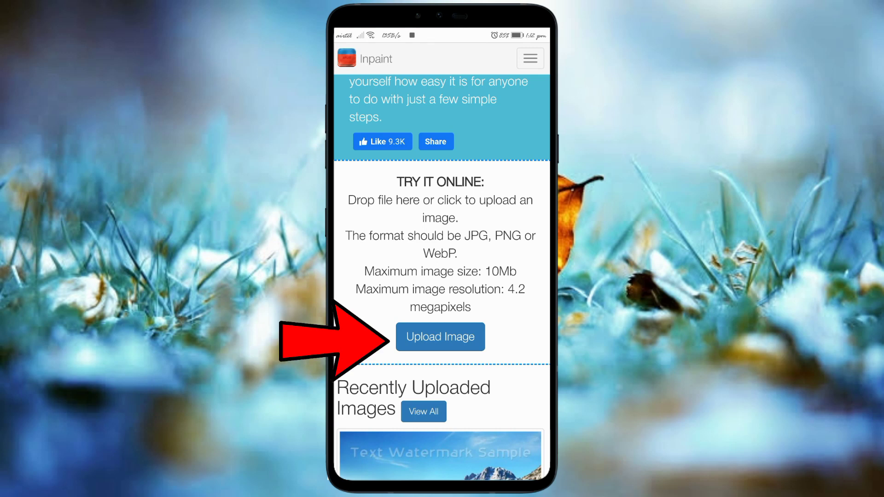
# Step: Upload the mountain lake photo with the 'Text Watermark Sample' overlay into Inpaint
pyautogui.click(440, 336)
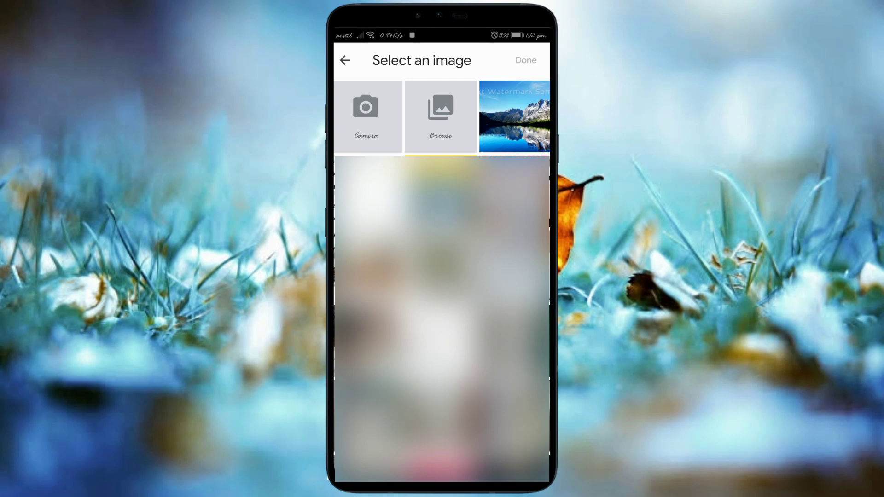
pyautogui.click(531, 123)
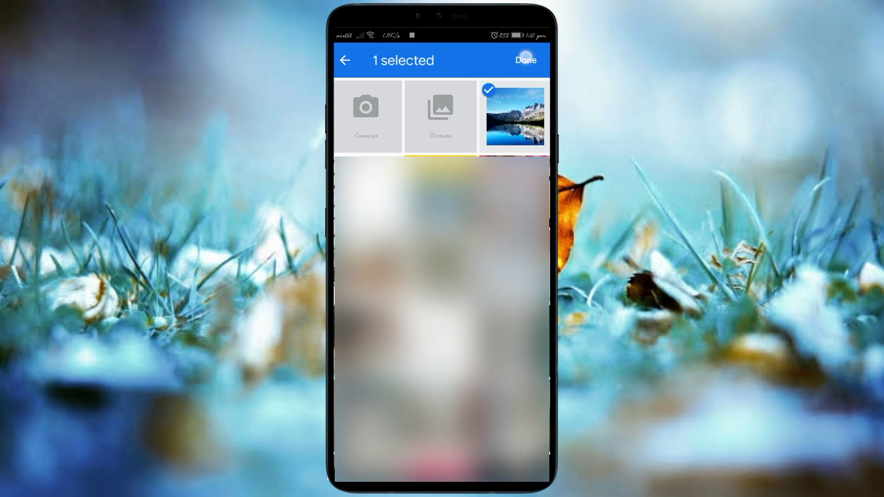
pyautogui.click(526, 56)
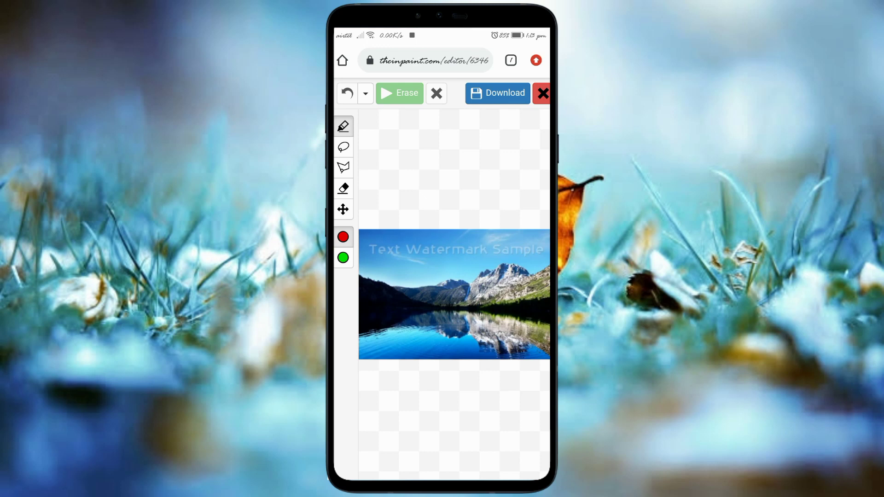
# Step: Mark the 'Text Watermark Sample' caption in the sky and erase it
pyautogui.moveTo(374, 248); pyautogui.dragTo(548, 256)
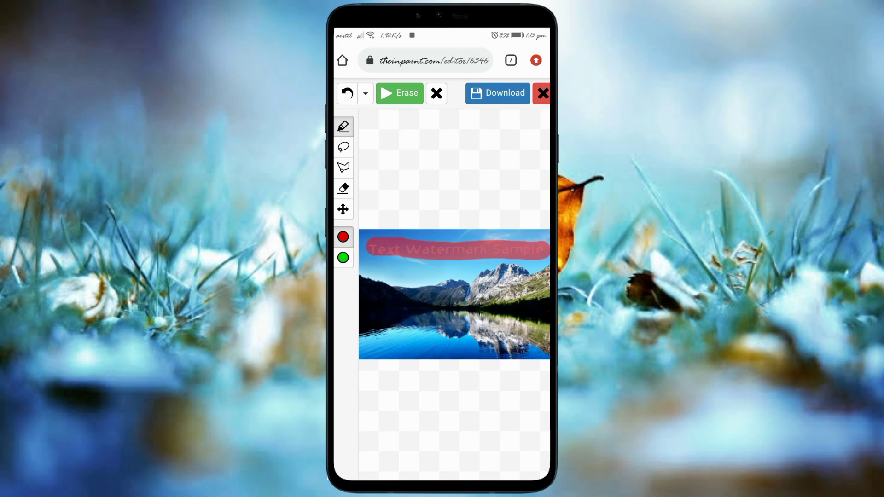
pyautogui.click(399, 93)
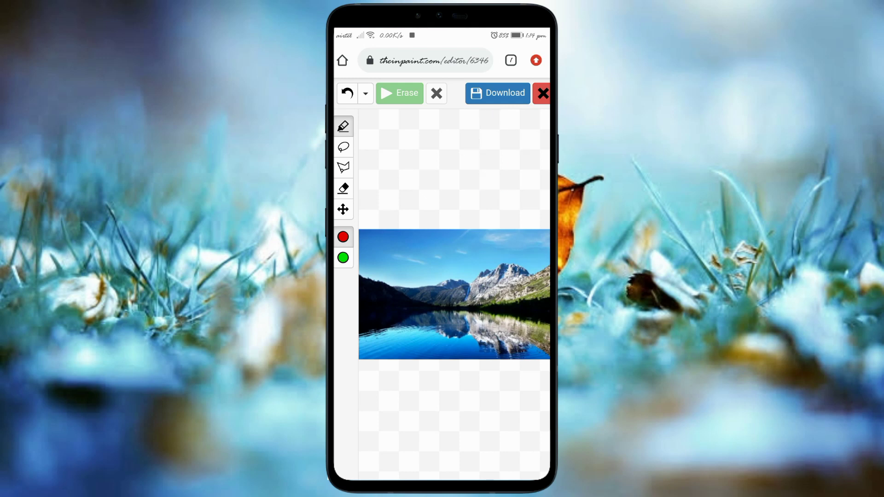
# Step: Download the cleaned photo as a low-resolution image.jpg
pyautogui.click(498, 93)
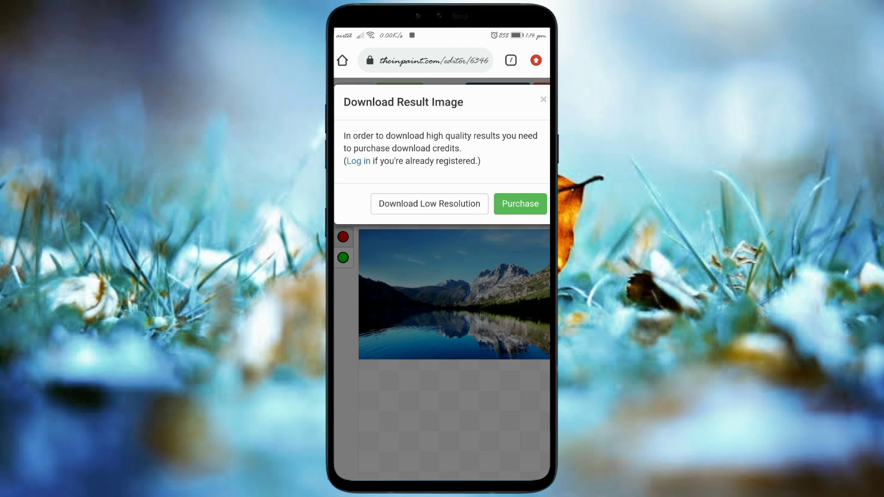
pyautogui.click(459, 205)
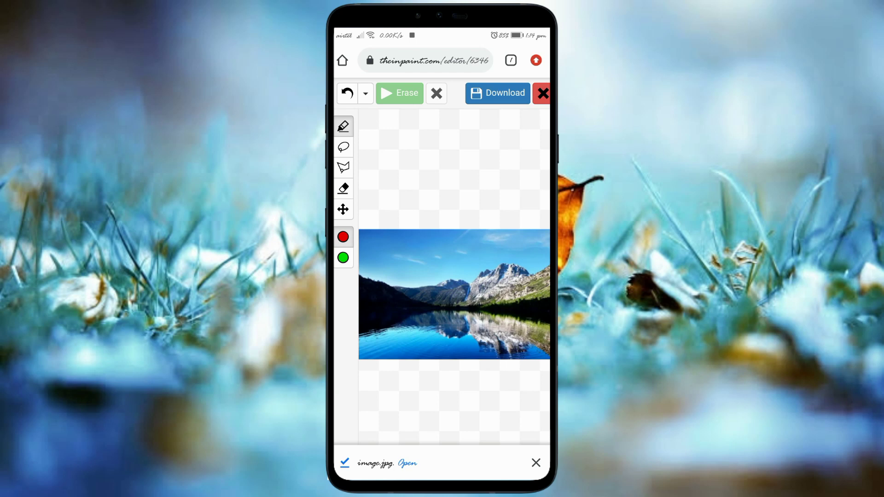
# Step: Open the downloaded image.jpg, zoom in to confirm no watermark, then return home
pyautogui.click(408, 463)
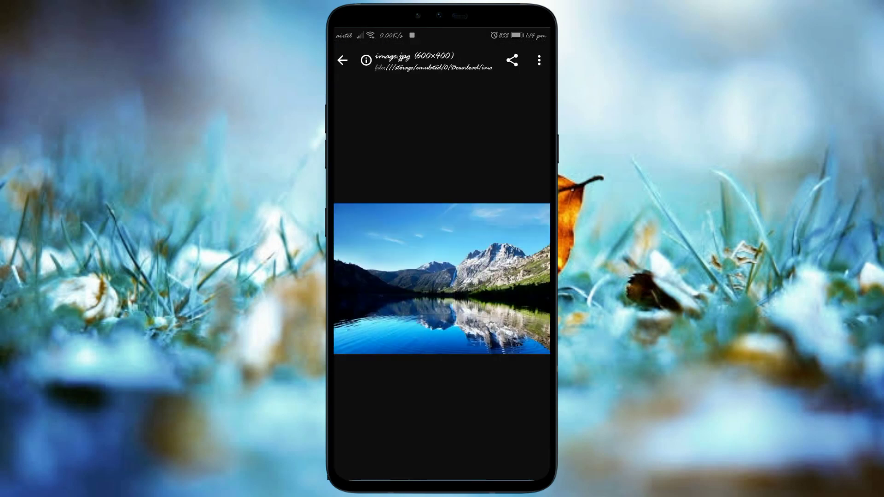
pyautogui.doubleClick(428, 257)
pyautogui.scroll(5, 438, 240)
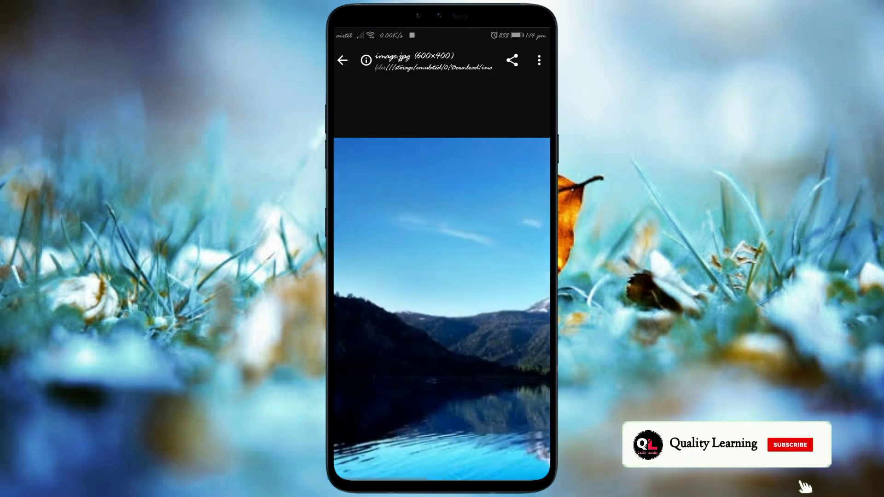
pyautogui.scroll(-5, 438, 249)
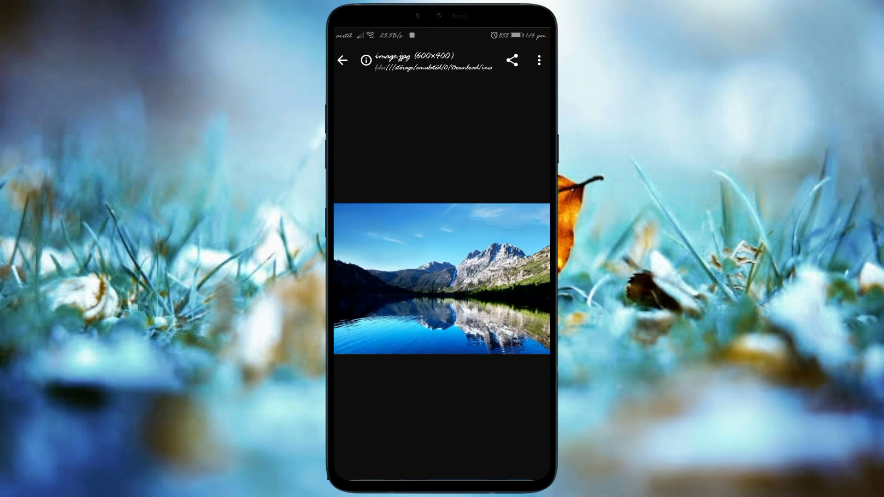
pyautogui.press('Home')
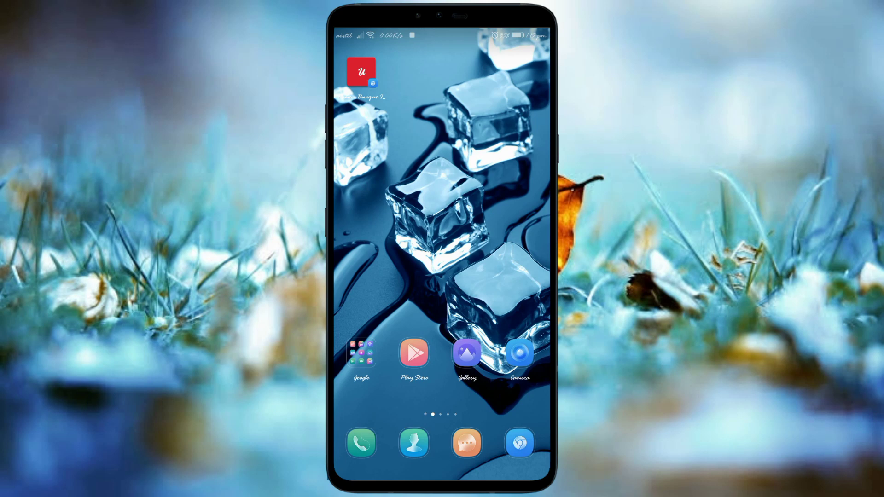
# Step: Find Remove & Add Watermark in Play Store via the 'watermark remover' search and launch it
pyautogui.click(415, 352)
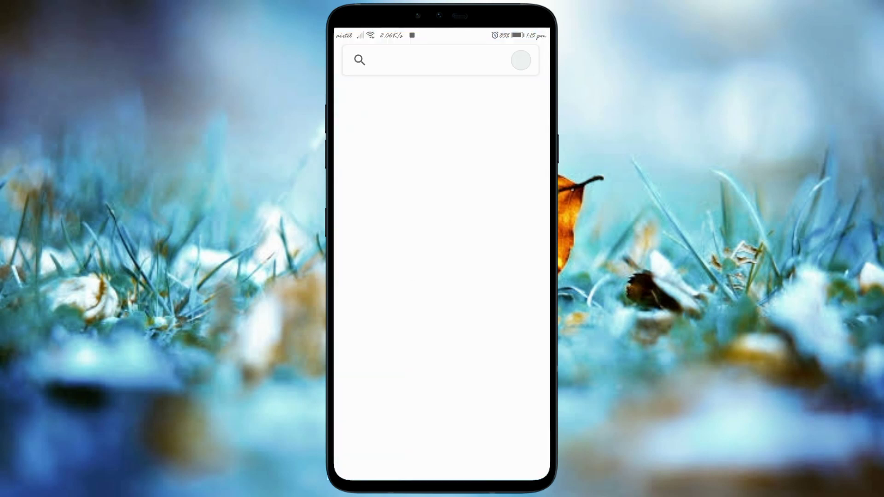
pyautogui.click(456, 60)
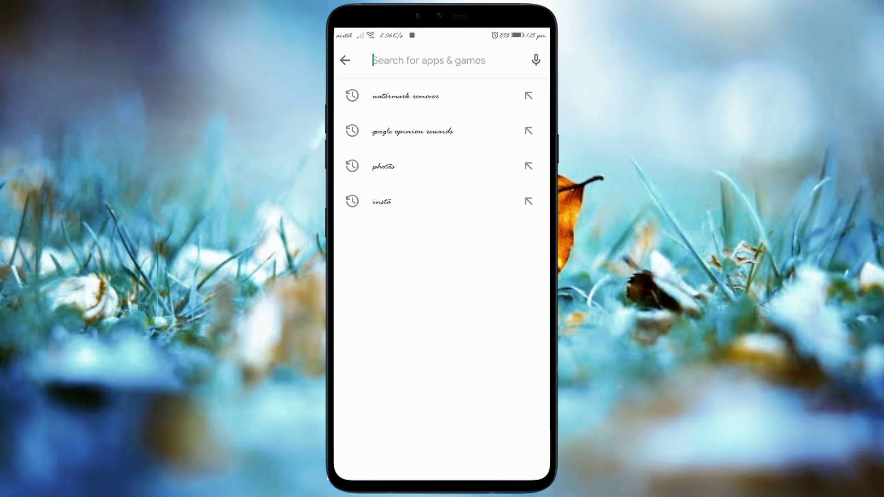
pyautogui.click(481, 95)
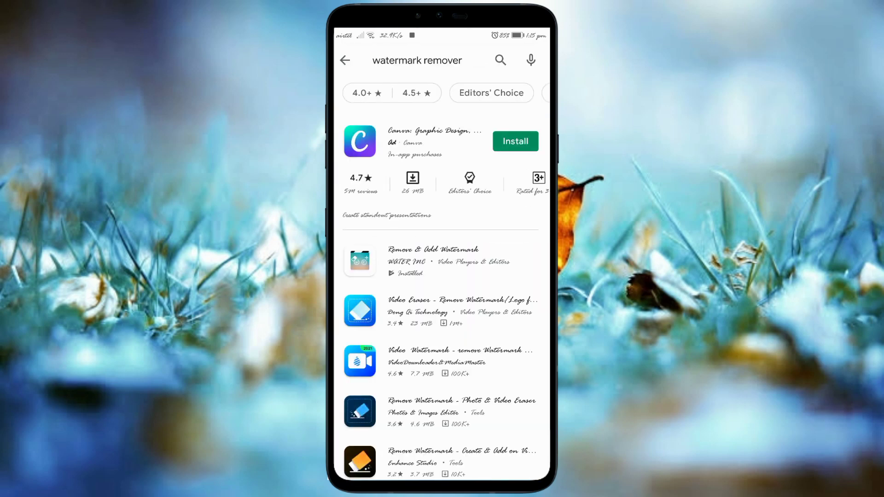
pyautogui.scroll(-10, 442, 300)
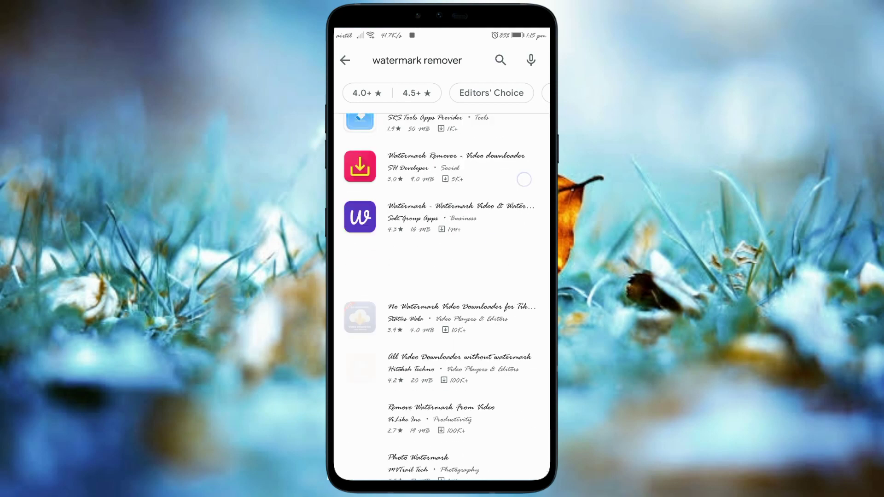
pyautogui.scroll(5, 442, 300)
pyautogui.scroll(10, 443, 299)
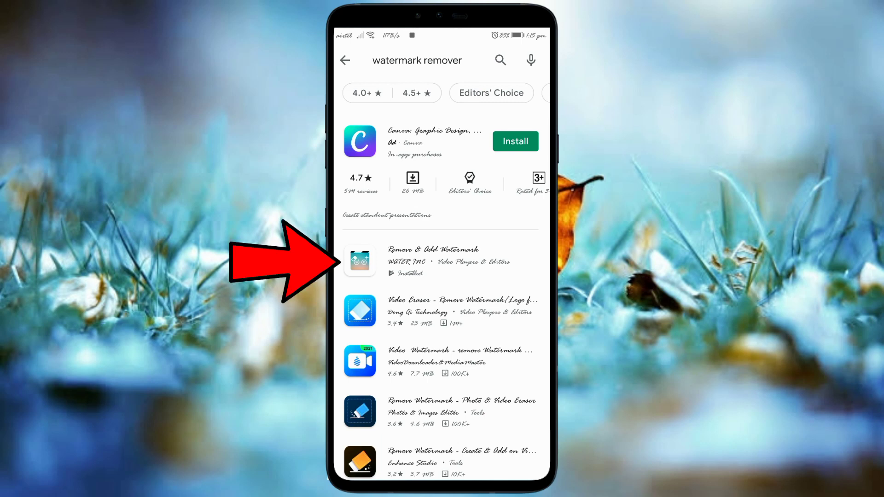
pyautogui.click(443, 261)
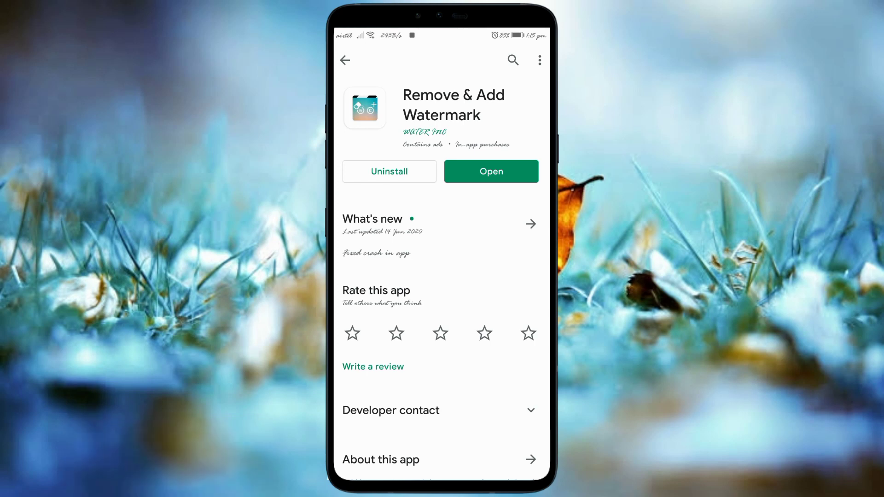
pyautogui.click(506, 169)
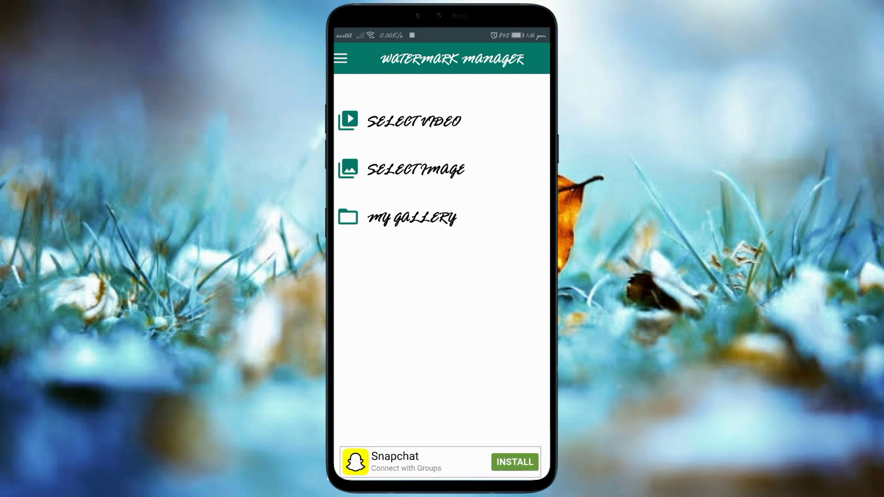
# Step: Start a video watermark removal, choosing Files as the video source
pyautogui.click(445, 124)
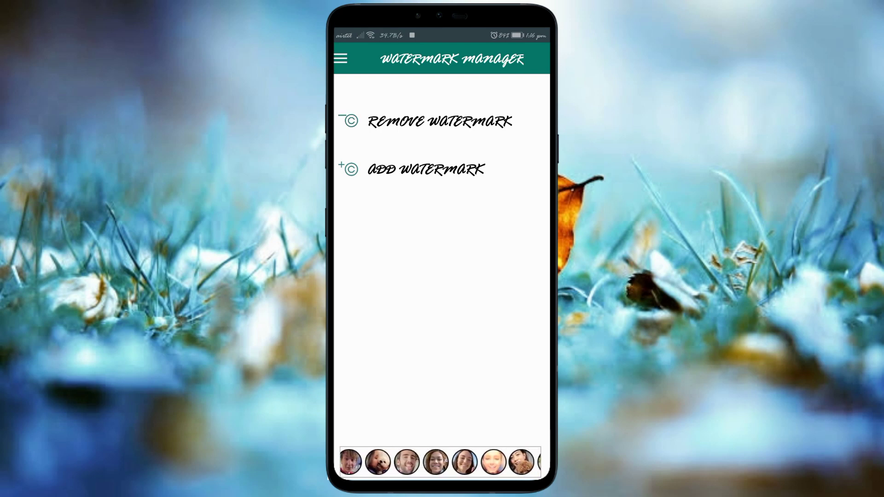
pyautogui.click(440, 122)
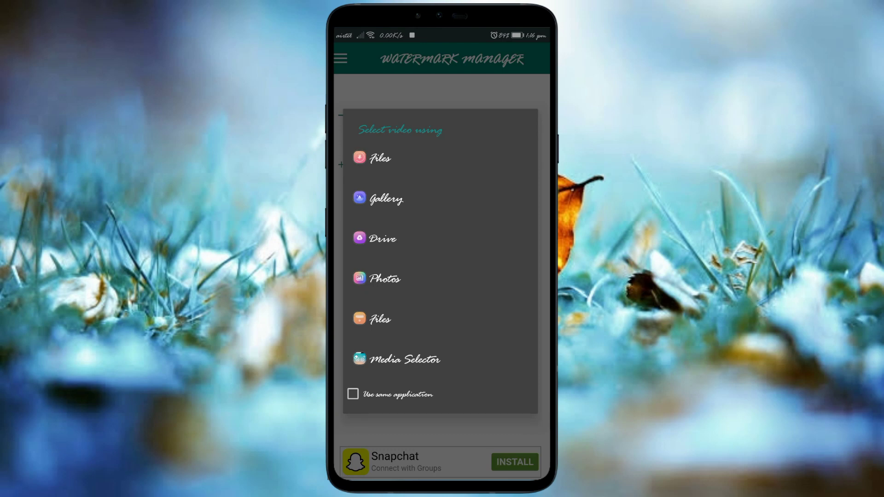
pyautogui.click(407, 154)
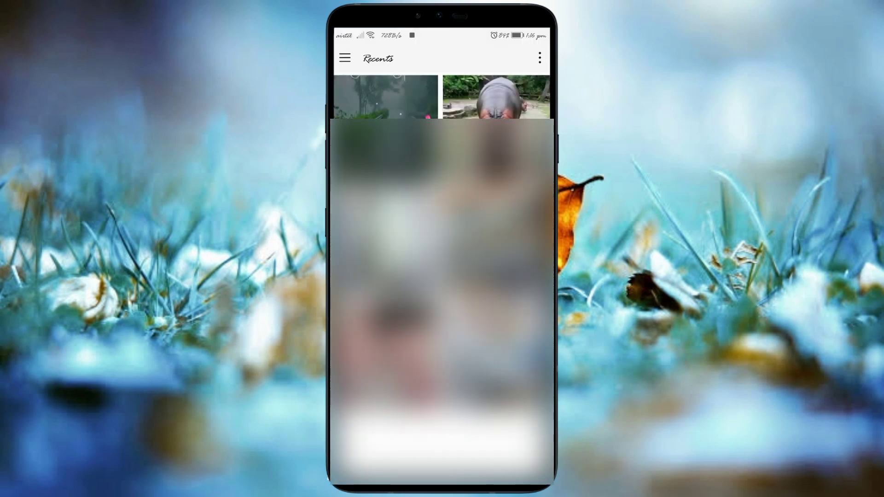
# Step: Load the motorbike video, then shrink the removal rectangle and move it down the frame
pyautogui.click(389, 125)
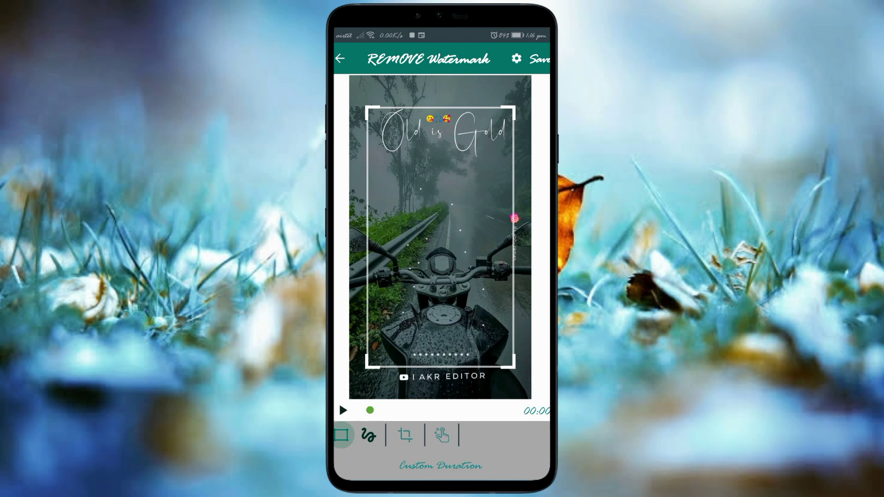
pyautogui.click(422, 203)
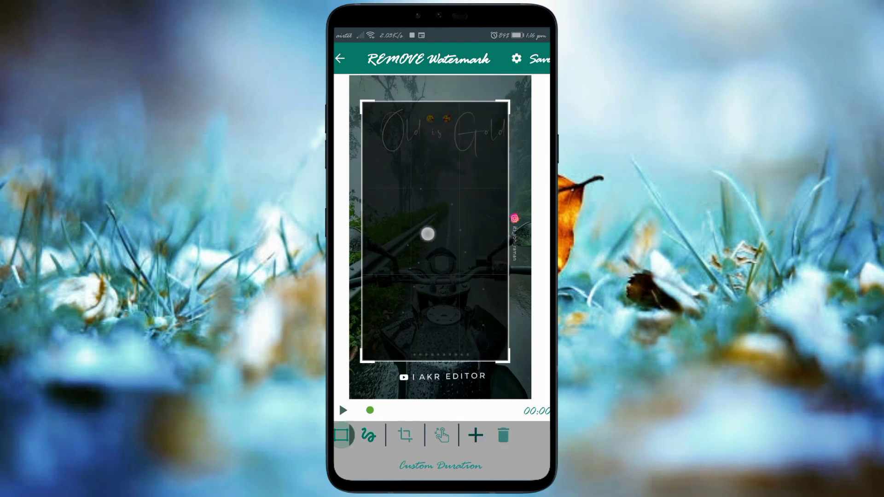
pyautogui.moveTo(426, 233); pyautogui.dragTo(427, 219)
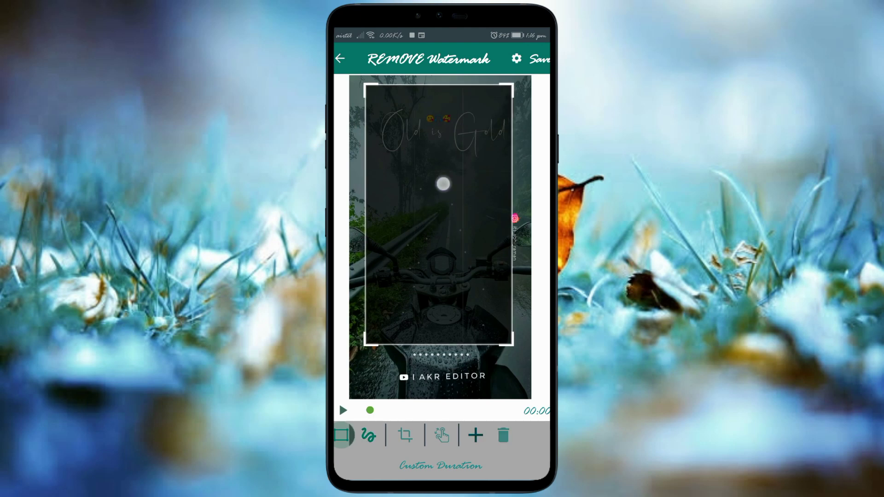
pyautogui.moveTo(442, 181)
pyautogui.mouseDown()
pyautogui.moveTo(436, 219)
pyautogui.moveTo(451, 225)
pyautogui.mouseUp()
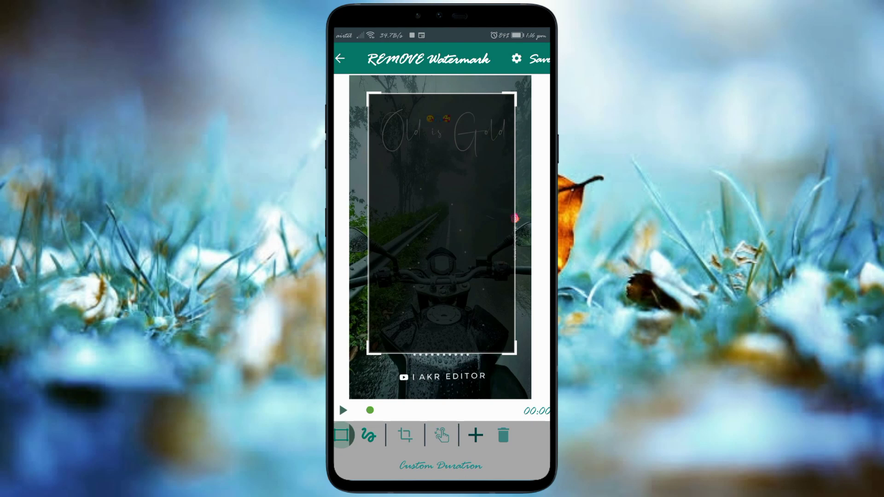
pyautogui.moveTo(514, 353)
pyautogui.mouseDown()
pyautogui.moveTo(475, 329)
pyautogui.moveTo(439, 240)
pyautogui.moveTo(506, 313)
pyautogui.moveTo(405, 251)
pyautogui.moveTo(506, 304)
pyautogui.moveTo(419, 213)
pyautogui.moveTo(401, 154)
pyautogui.moveTo(491, 252)
pyautogui.moveTo(419, 209)
pyautogui.moveTo(461, 249)
pyautogui.moveTo(413, 199)
pyautogui.mouseUp()
pyautogui.moveTo(388, 142)
pyautogui.mouseDown()
pyautogui.moveTo(401, 203)
pyautogui.moveTo(393, 186)
pyautogui.mouseUp()
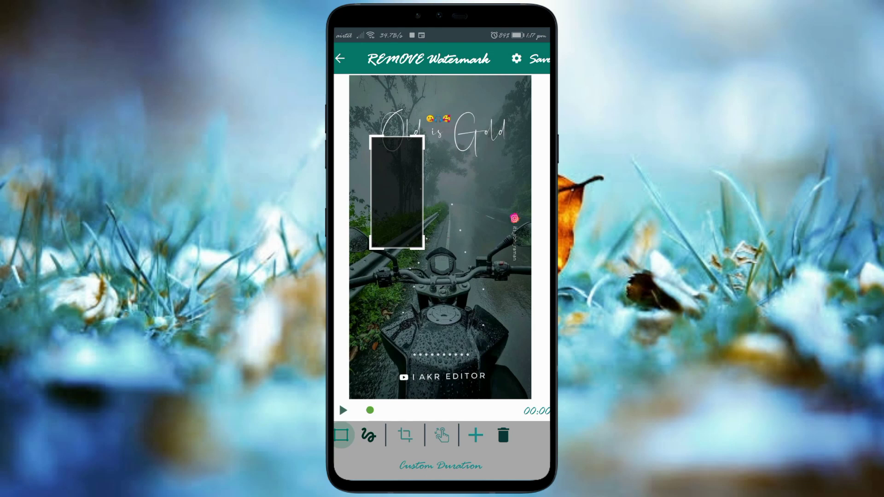
# Step: Move and resize the removal box over the vertical watermark text at the right edge
pyautogui.moveTo(391, 193); pyautogui.dragTo(418, 206)
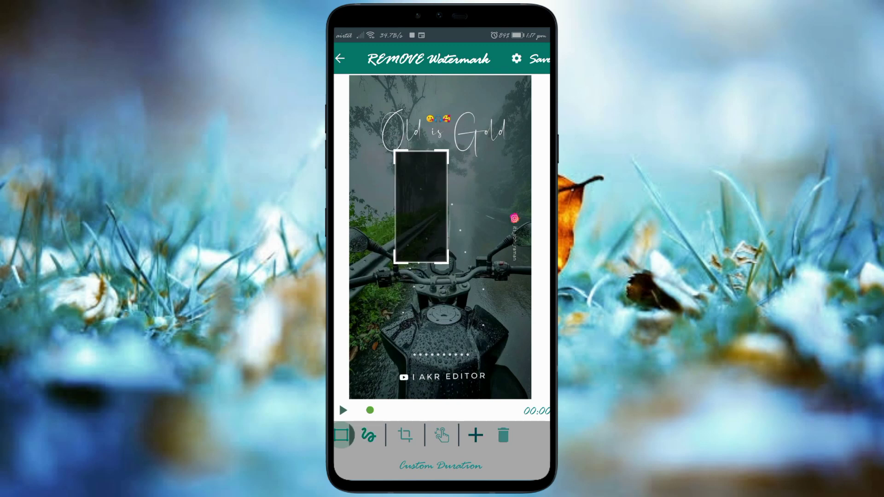
pyautogui.moveTo(446, 259); pyautogui.dragTo(421, 248)
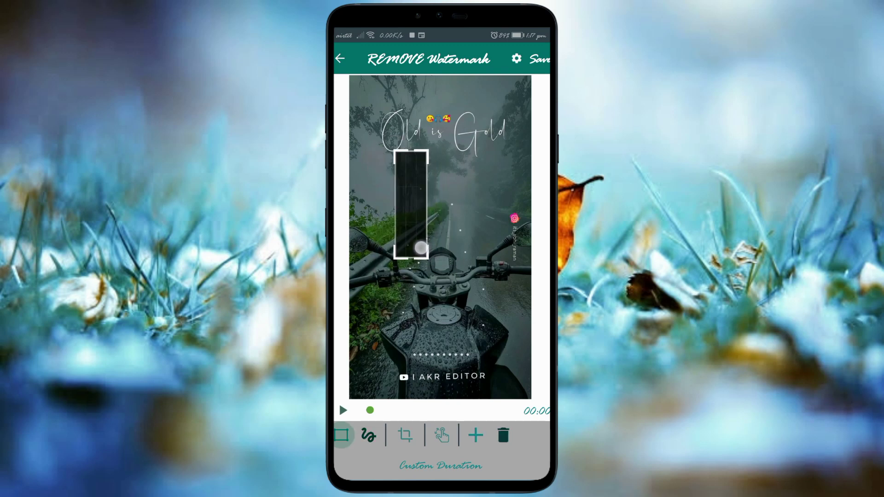
pyautogui.moveTo(421, 249); pyautogui.dragTo(422, 244)
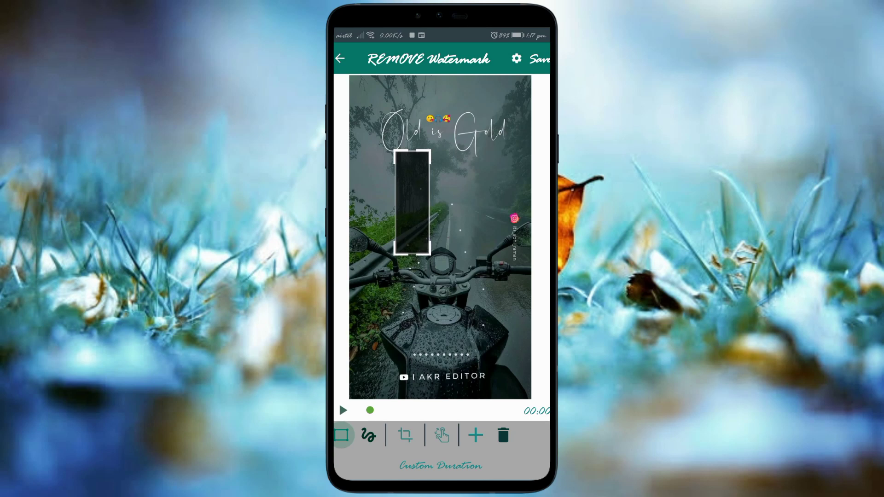
pyautogui.moveTo(405, 187); pyautogui.dragTo(410, 224)
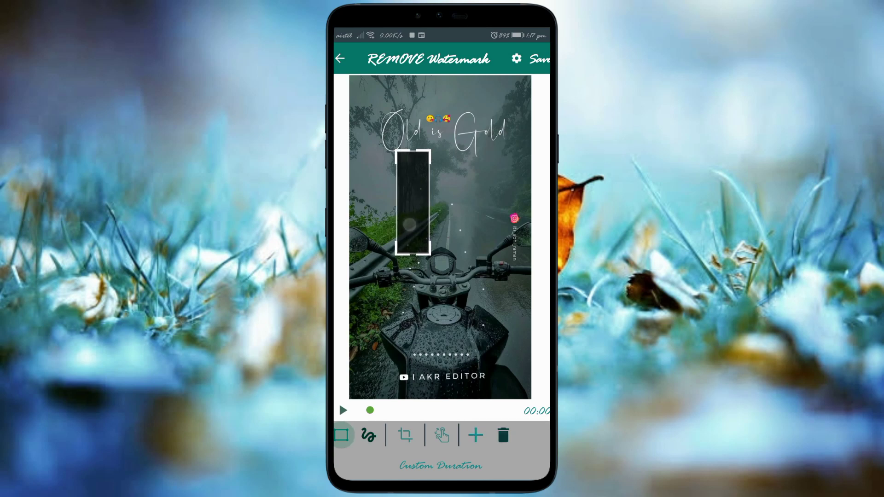
pyautogui.moveTo(428, 193)
pyautogui.mouseDown()
pyautogui.moveTo(438, 217)
pyautogui.moveTo(471, 238)
pyautogui.mouseUp()
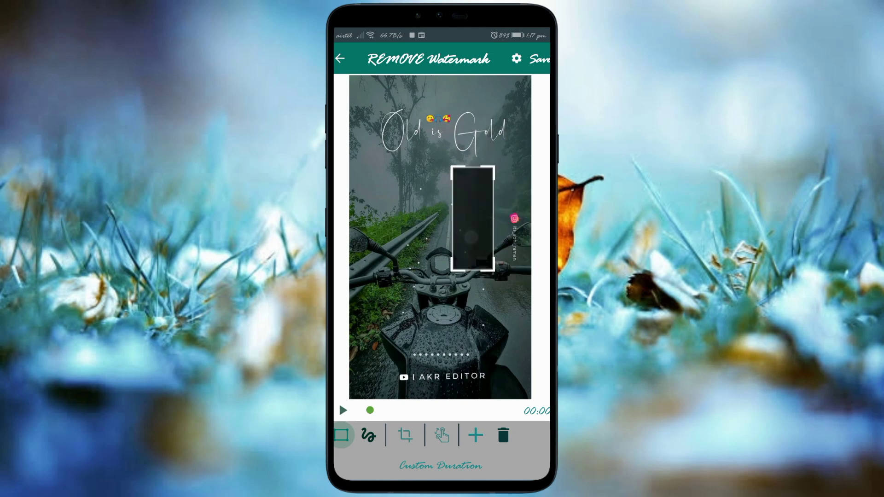
pyautogui.moveTo(494, 270)
pyautogui.mouseDown()
pyautogui.moveTo(455, 233)
pyautogui.moveTo(463, 235)
pyautogui.mouseUp()
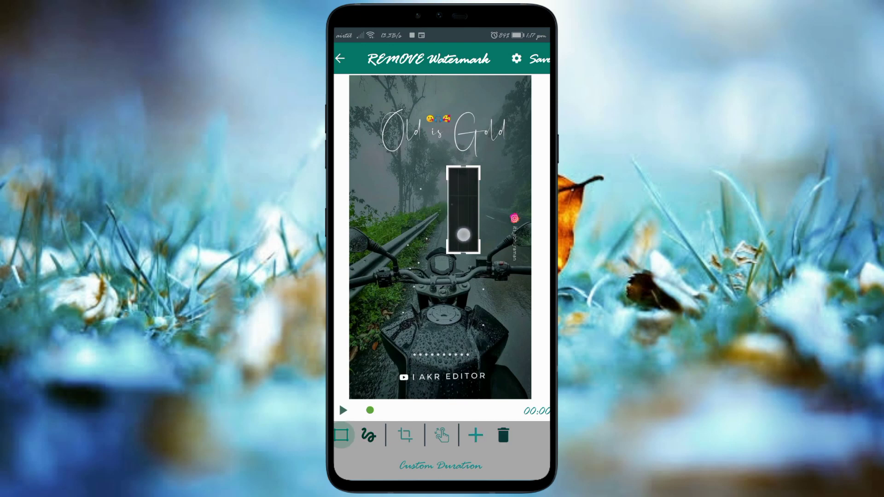
pyautogui.moveTo(464, 235)
pyautogui.mouseDown()
pyautogui.moveTo(461, 200)
pyautogui.moveTo(477, 192)
pyautogui.moveTo(459, 203)
pyautogui.mouseUp()
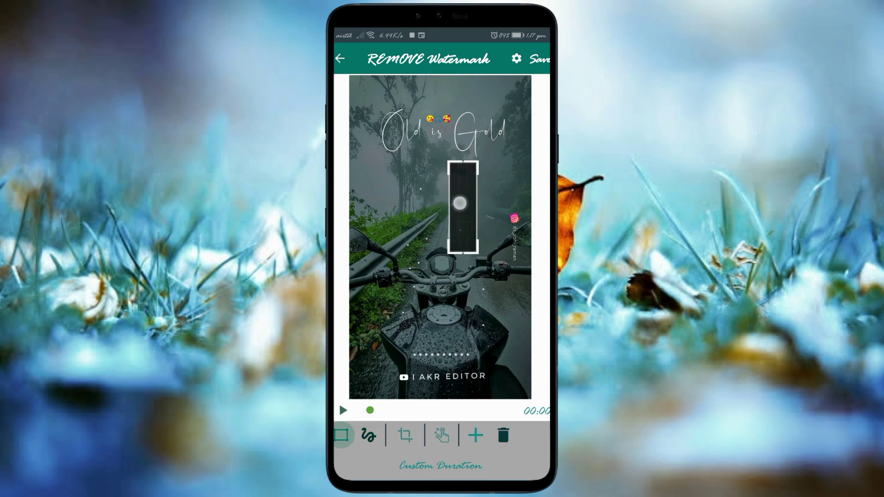
pyautogui.moveTo(460, 203)
pyautogui.mouseDown()
pyautogui.moveTo(462, 264)
pyautogui.moveTo(467, 235)
pyautogui.mouseUp()
pyautogui.moveTo(462, 181)
pyautogui.mouseDown()
pyautogui.moveTo(451, 187)
pyautogui.moveTo(514, 201)
pyautogui.moveTo(507, 211)
pyautogui.mouseUp()
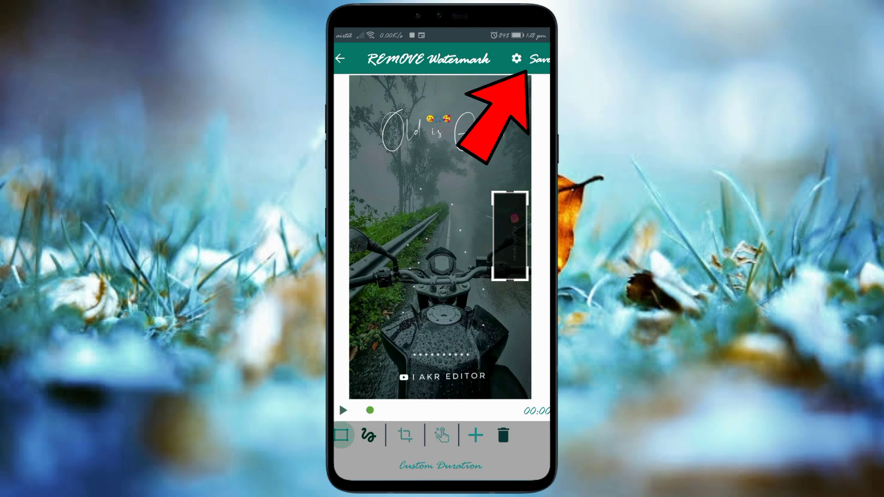
# Step: Save the processed motorbike video without its watermark and go back to the home screen
pyautogui.click(539, 59)
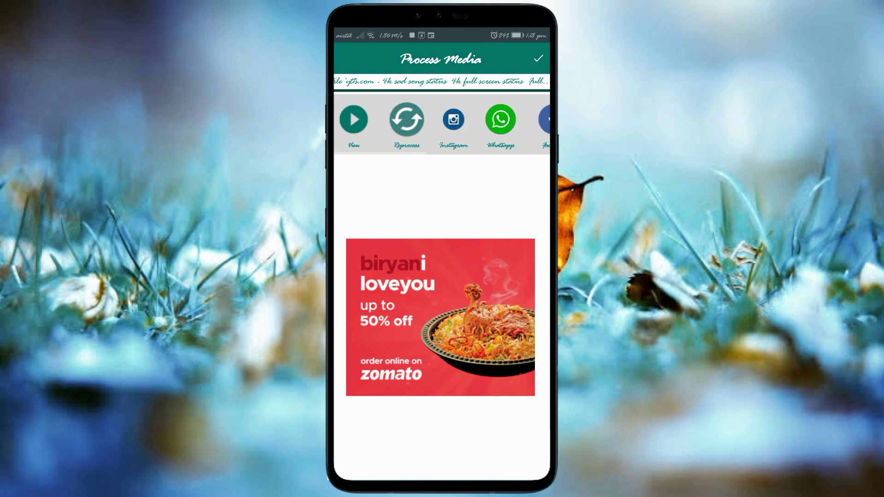
pyautogui.click(539, 58)
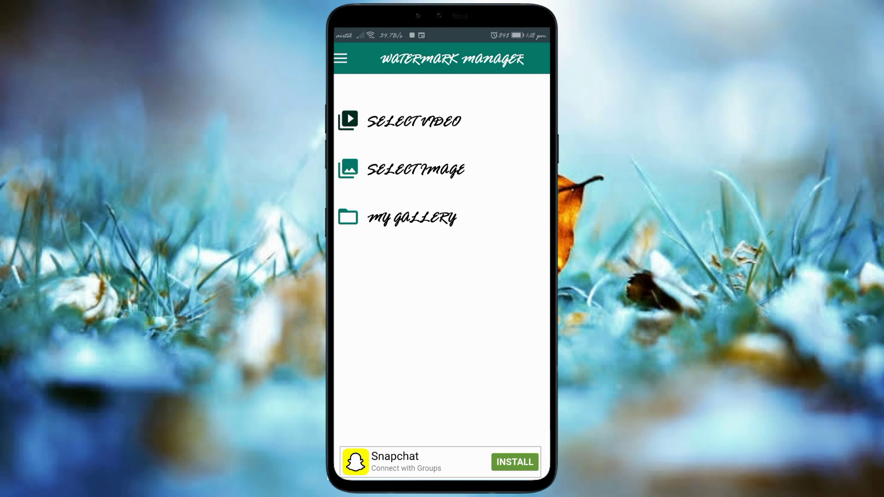
# Step: Open the processed motorbike video from My Gallery's Videos list and play it in Photos
pyautogui.click(401, 217)
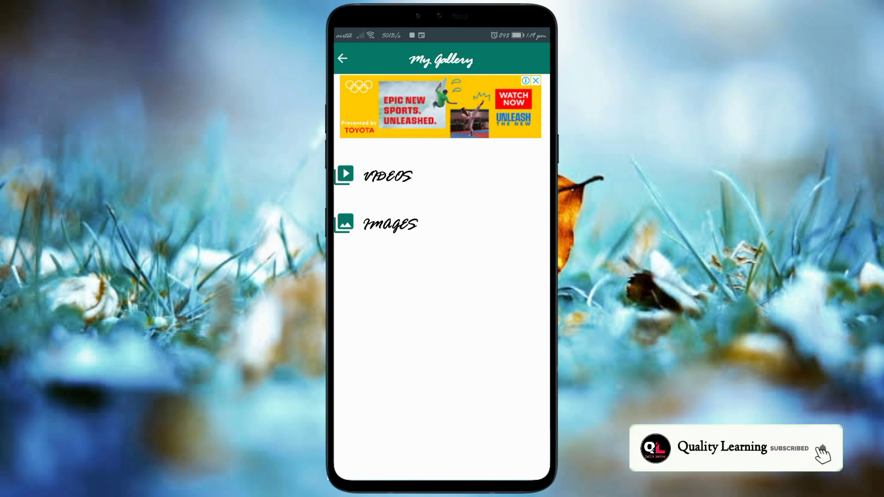
pyautogui.click(386, 176)
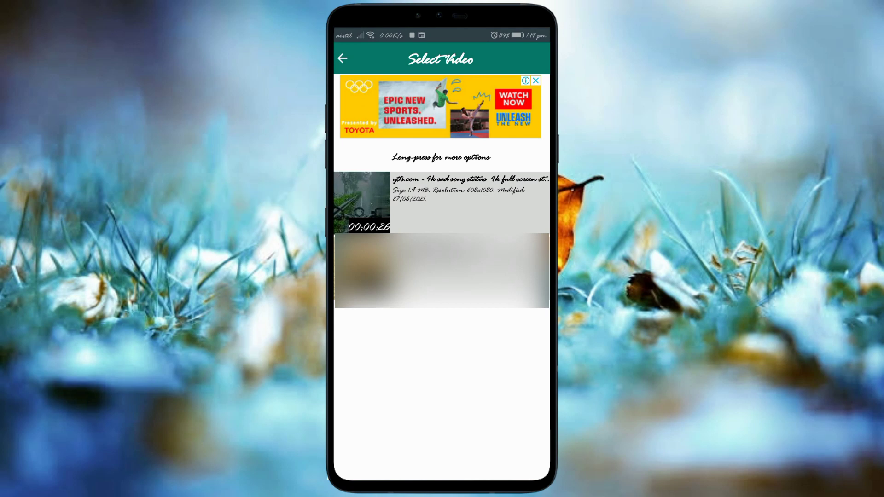
pyautogui.click(441, 203)
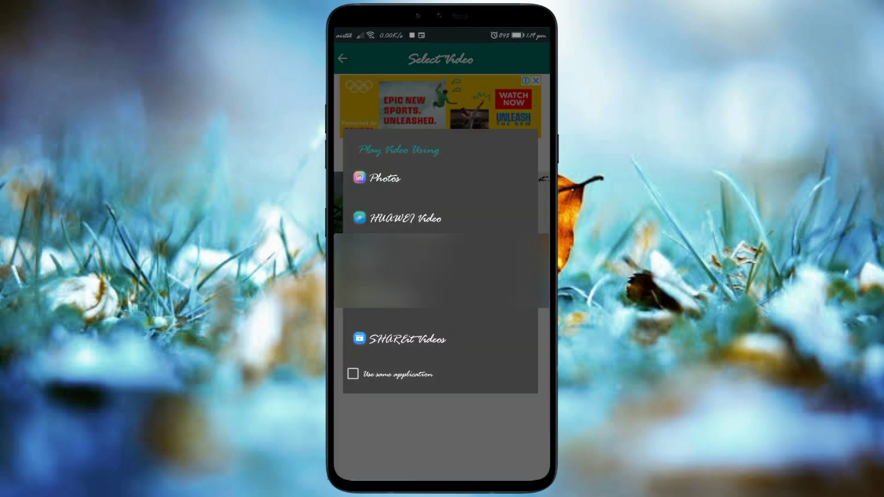
pyautogui.click(458, 184)
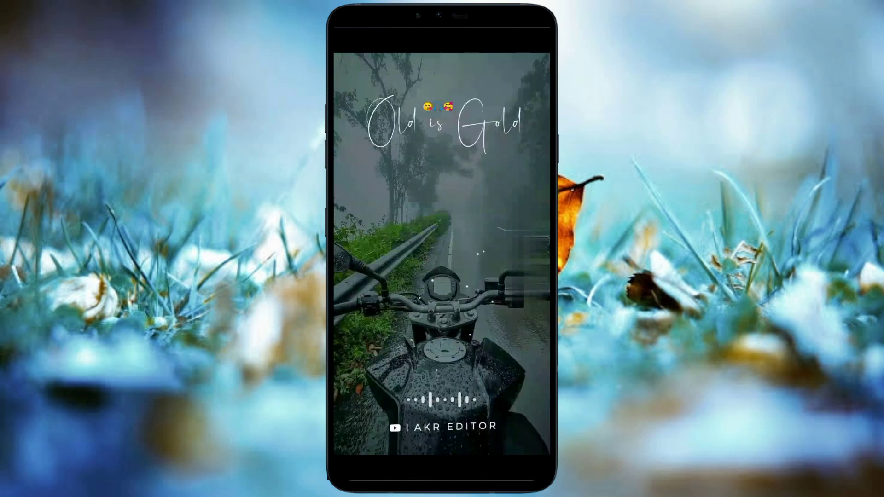
# Step: Pause the watermark-free motorbike video in Photos at 0:04
pyautogui.click(440, 253)
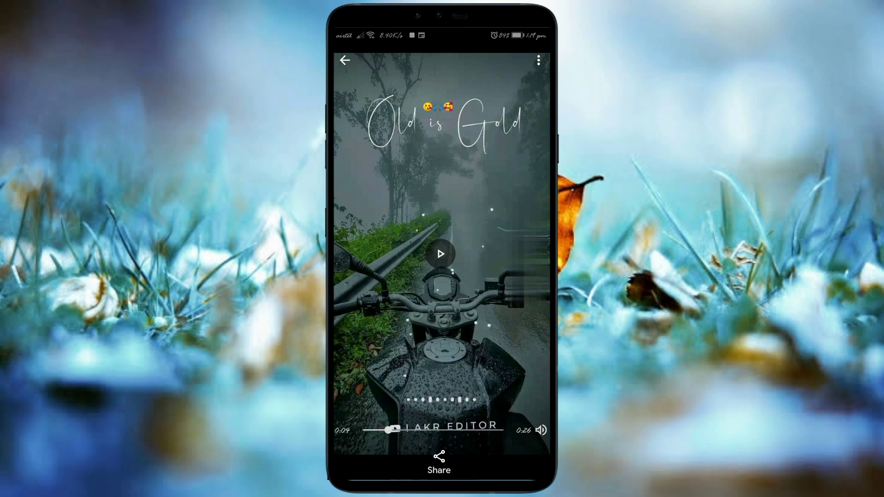